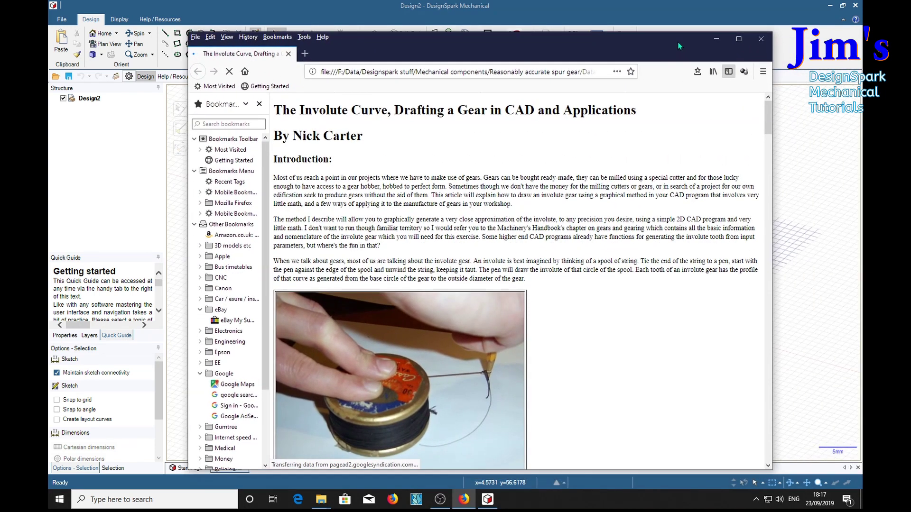
Read through the involute gear article, focusing on the parameters and formulas in the Drawing a Gear section
{"action": "left_click_drag", "start_coordinate": [678, 46], "coordinate": [676, 15]}
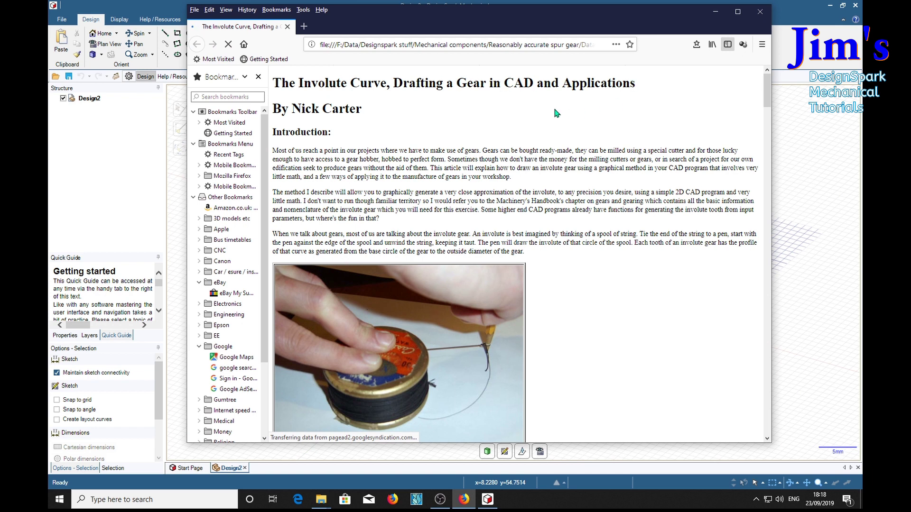
{"action": "left_click_drag", "start_coordinate": [768, 102], "coordinate": [768, 434]}
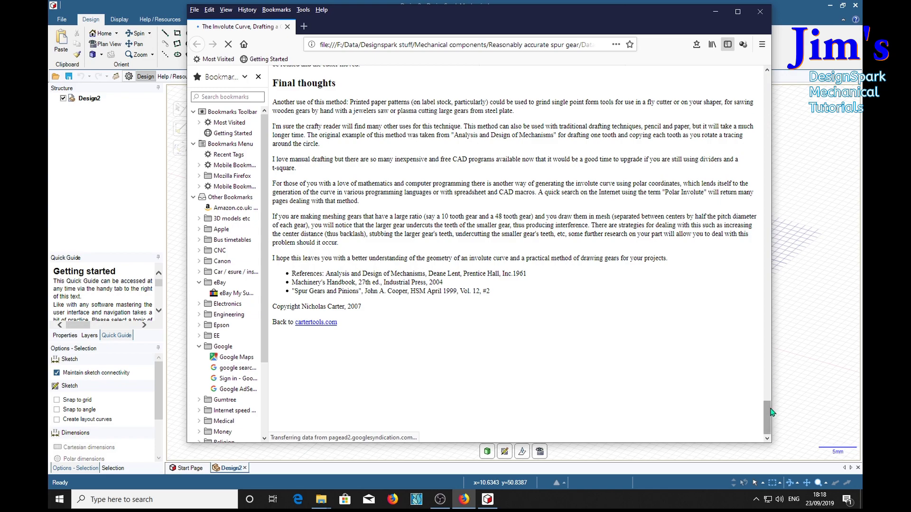
{"action": "left_click_drag", "start_coordinate": [770, 409], "coordinate": [761, 77]}
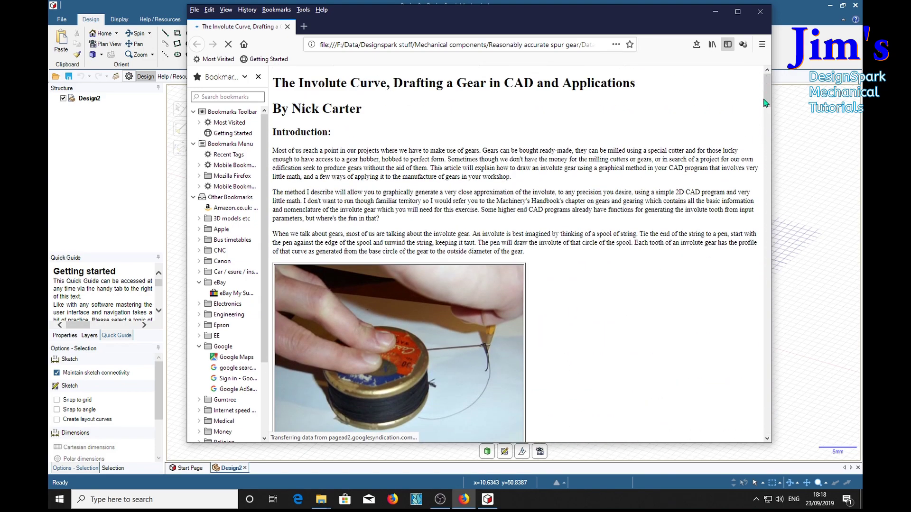
{"action": "left_click", "coordinate": [768, 136]}
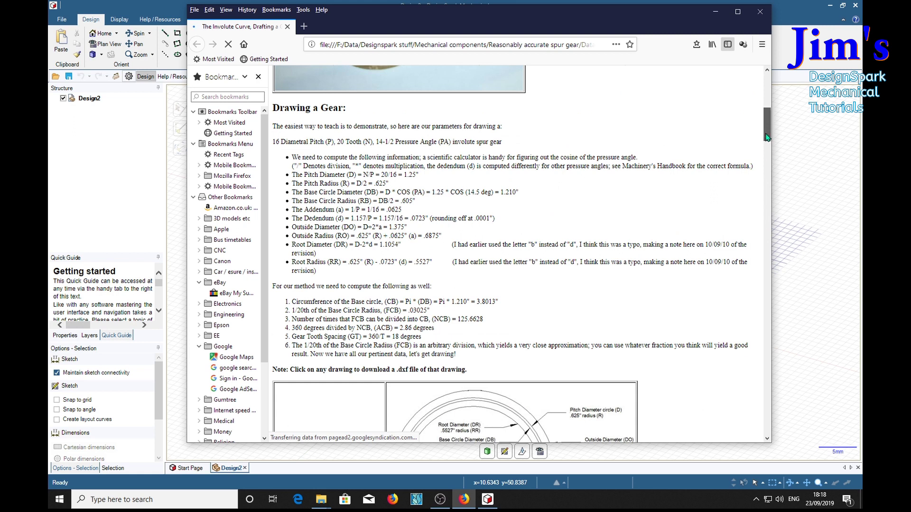
{"action": "left_click_drag", "start_coordinate": [767, 136], "coordinate": [767, 142]}
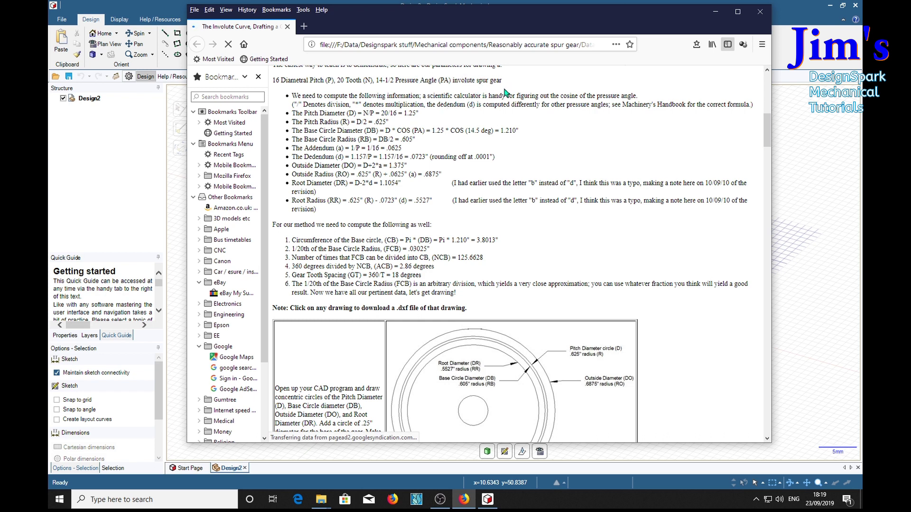
{"action": "mouse_move", "coordinate": [771, 134]}
{"action": "left_mouse_down"}
{"action": "mouse_move", "coordinate": [771, 125]}
{"action": "mouse_move", "coordinate": [770, 134]}
{"action": "left_mouse_up"}
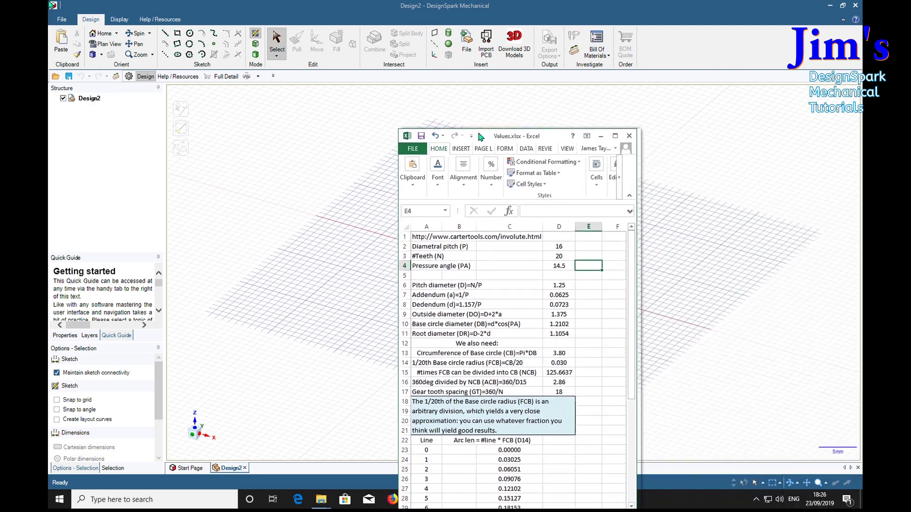
Set the empty design to plan view and bring the gear article up again in Firefox
{"action": "left_click_drag", "start_coordinate": [87, 61], "coordinate": [339, 66]}
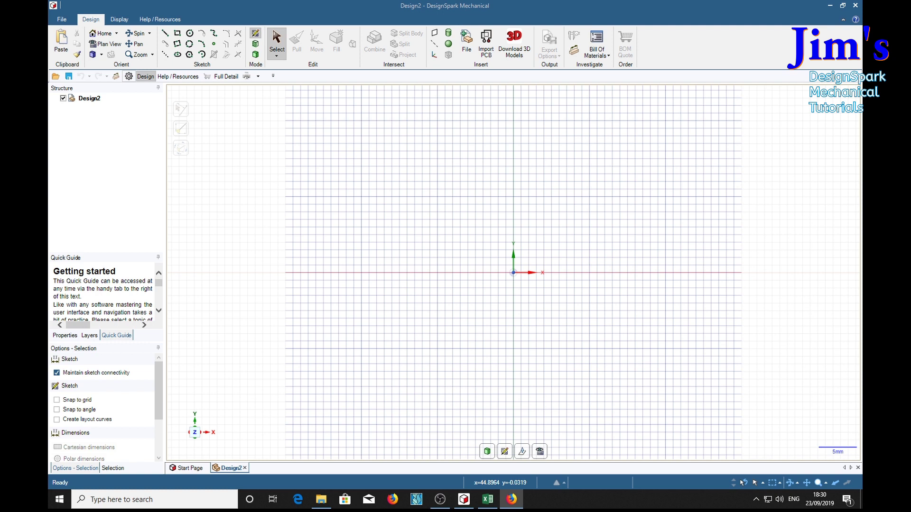
{"action": "left_click", "coordinate": [511, 499]}
{"action": "left_click_drag", "start_coordinate": [739, 60], "coordinate": [743, 49]}
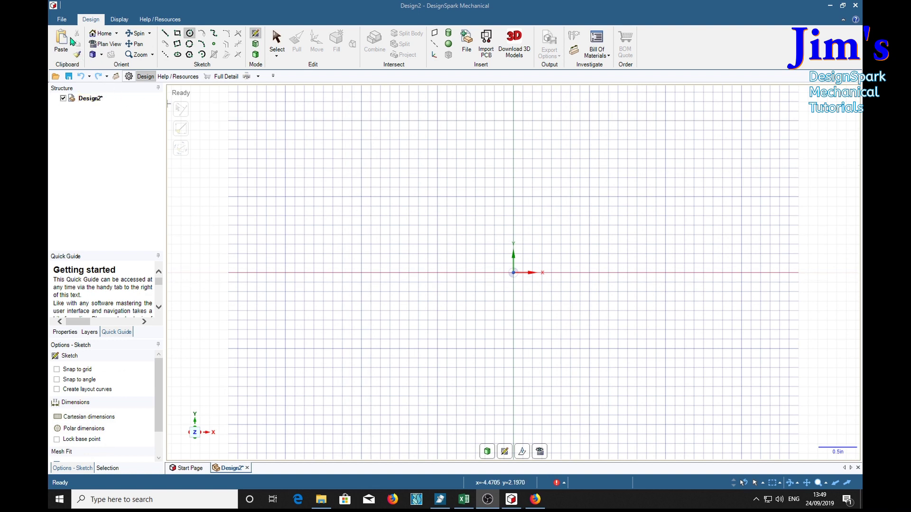
Open the DesignSpark options and review the Popular, Appearance, Selection and Snap settings, including the rendering quality choices
{"action": "left_click", "coordinate": [62, 20]}
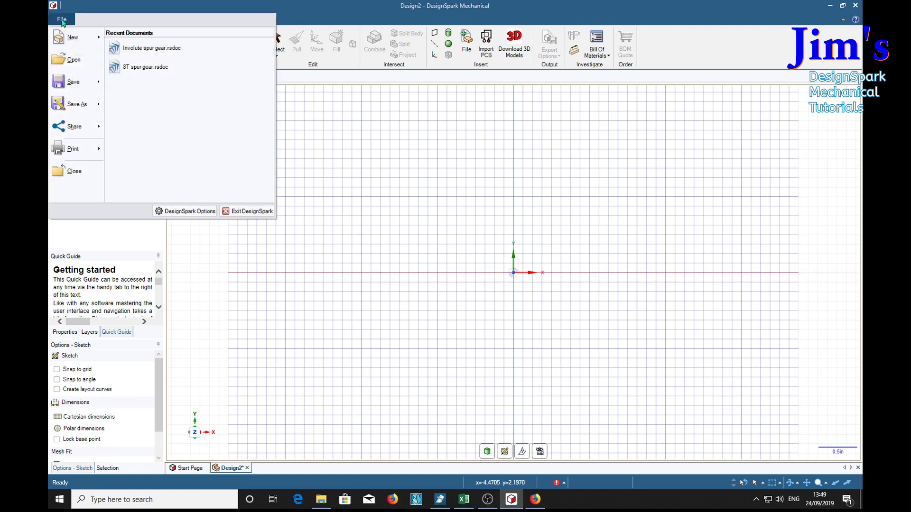
{"action": "left_click", "coordinate": [184, 211]}
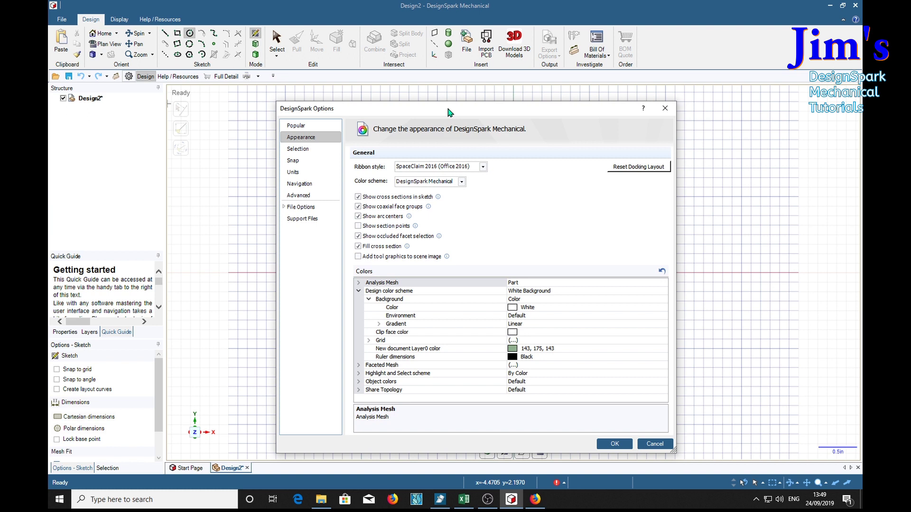
{"action": "left_click", "coordinate": [299, 126]}
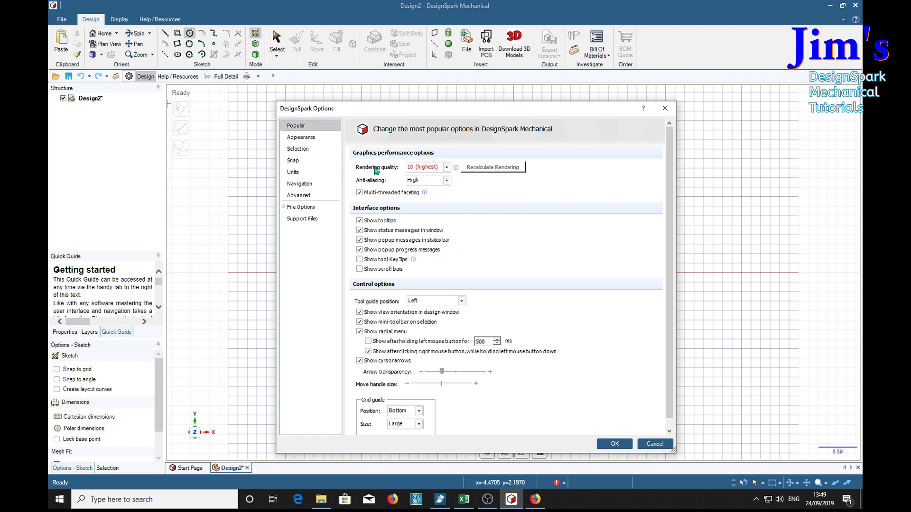
{"action": "left_click", "coordinate": [446, 168]}
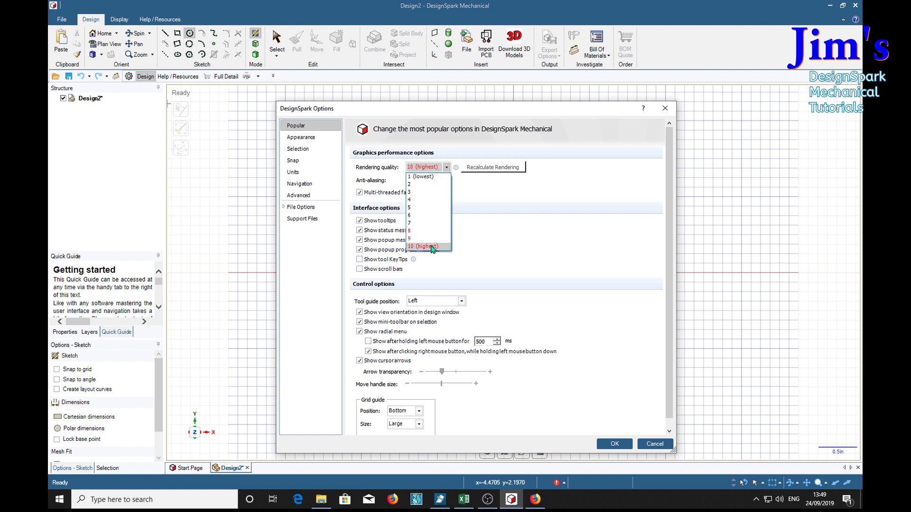
{"action": "left_click", "coordinate": [446, 168]}
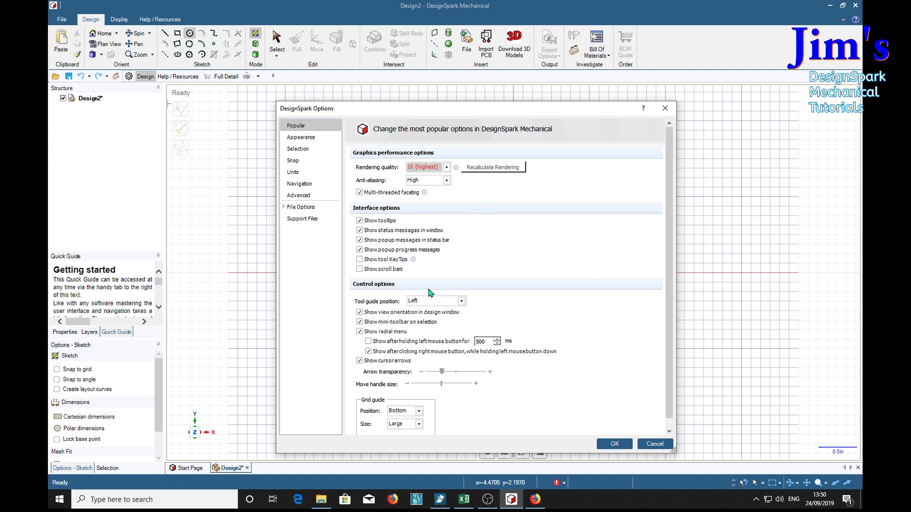
{"action": "left_click", "coordinate": [668, 425]}
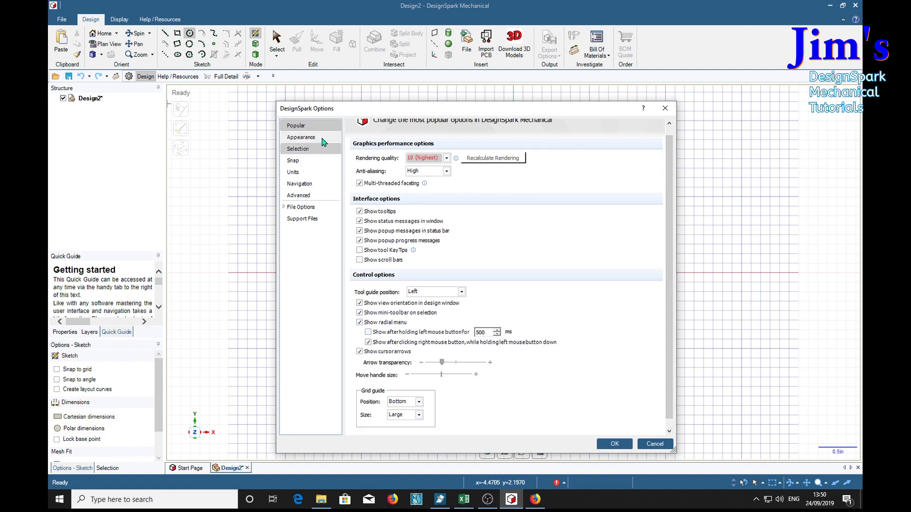
{"action": "left_click", "coordinate": [299, 137]}
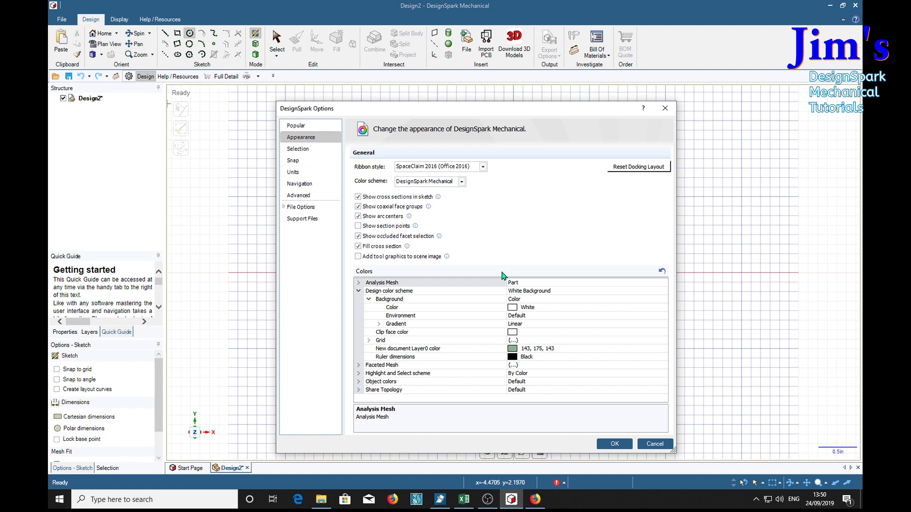
{"action": "left_click", "coordinate": [303, 149]}
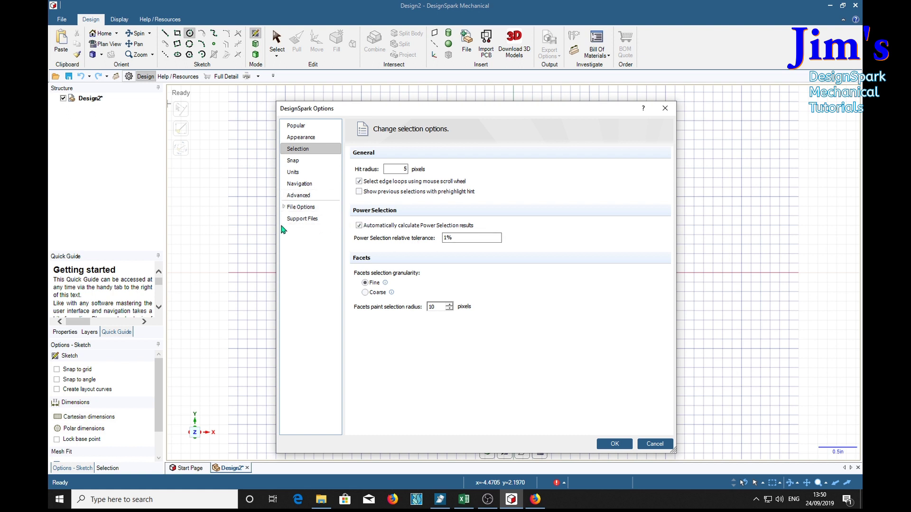
{"action": "left_click", "coordinate": [295, 161]}
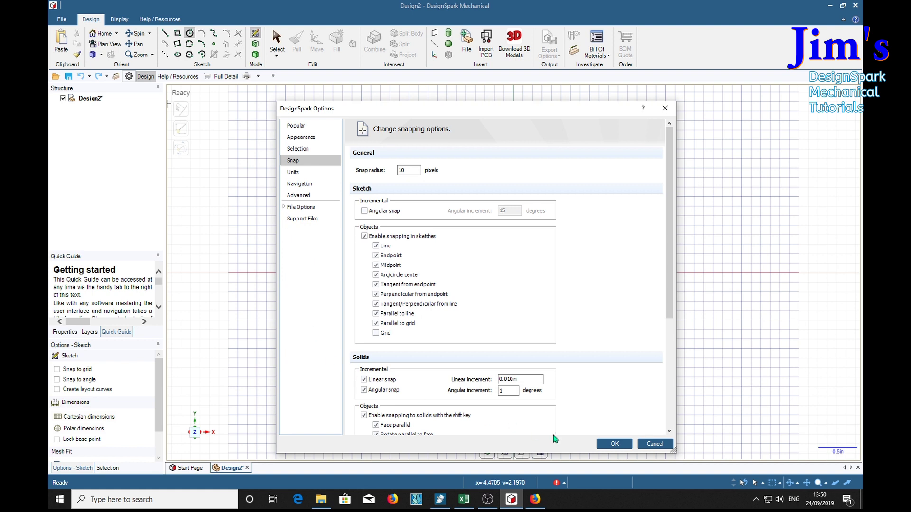
{"action": "mouse_move", "coordinate": [670, 317]}
{"action": "left_mouse_down"}
{"action": "mouse_move", "coordinate": [675, 432]}
{"action": "mouse_move", "coordinate": [666, 329]}
{"action": "left_mouse_up"}
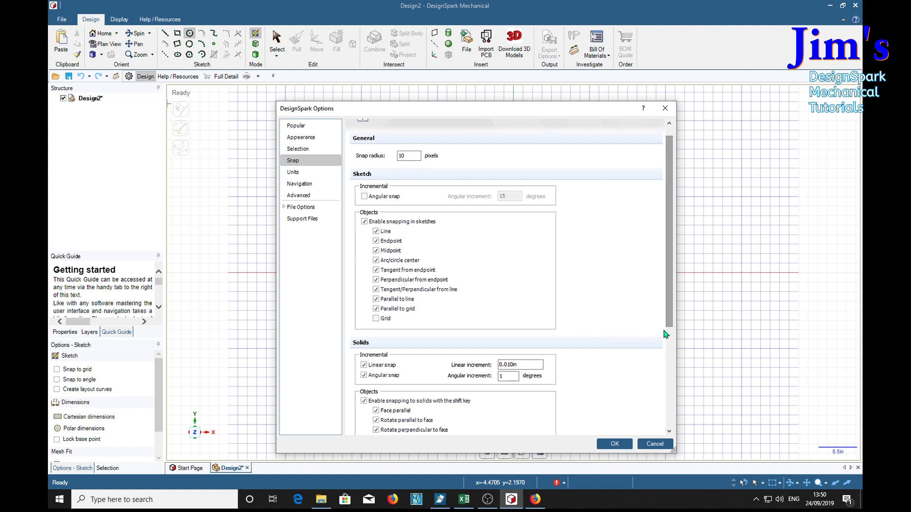
Display the units options with This Document as their scope and check the available inch symbols
{"action": "left_click", "coordinate": [293, 173]}
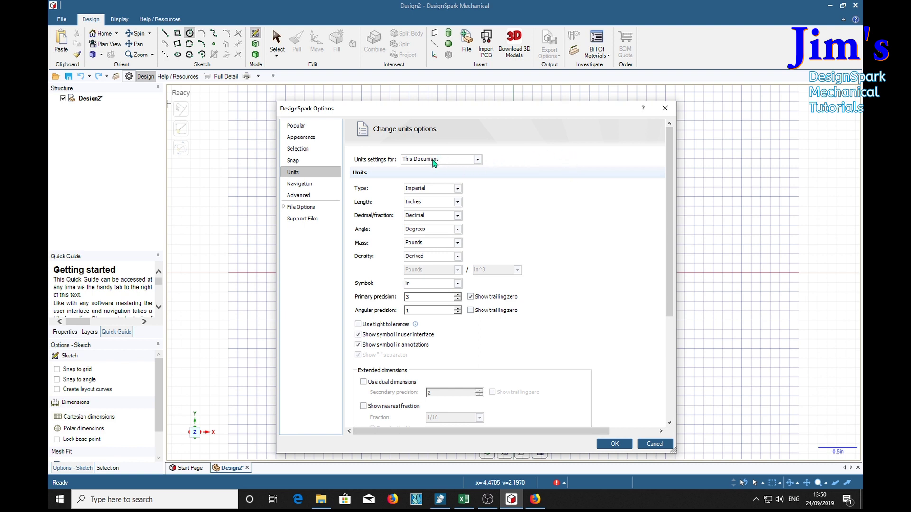
{"action": "left_click", "coordinate": [478, 160]}
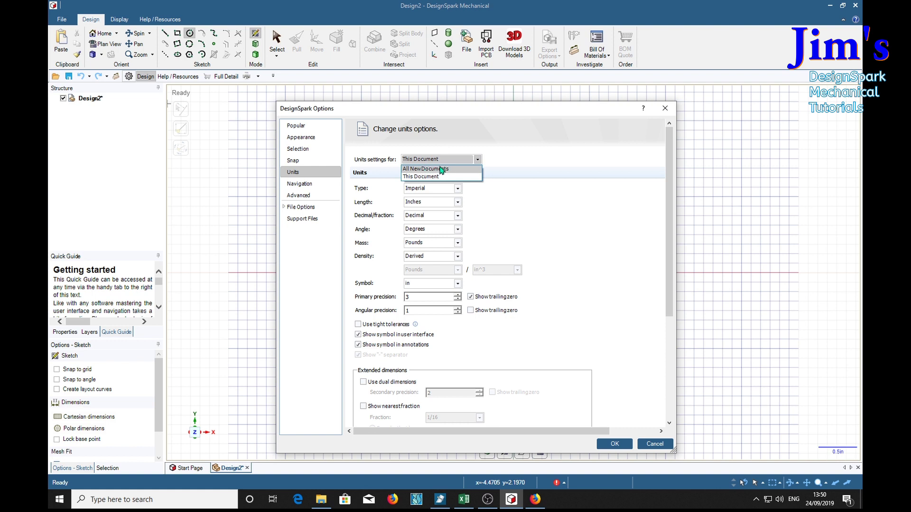
{"action": "left_click", "coordinate": [441, 177]}
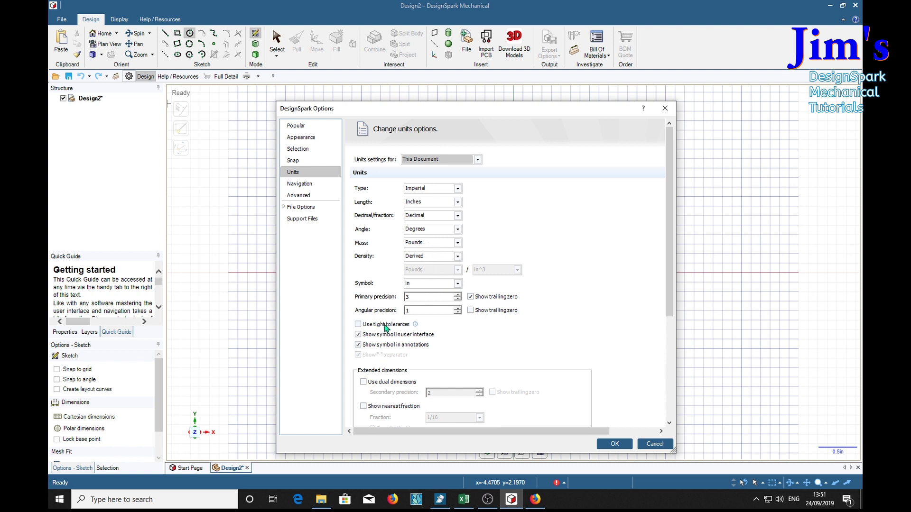
{"action": "left_click", "coordinate": [458, 284]}
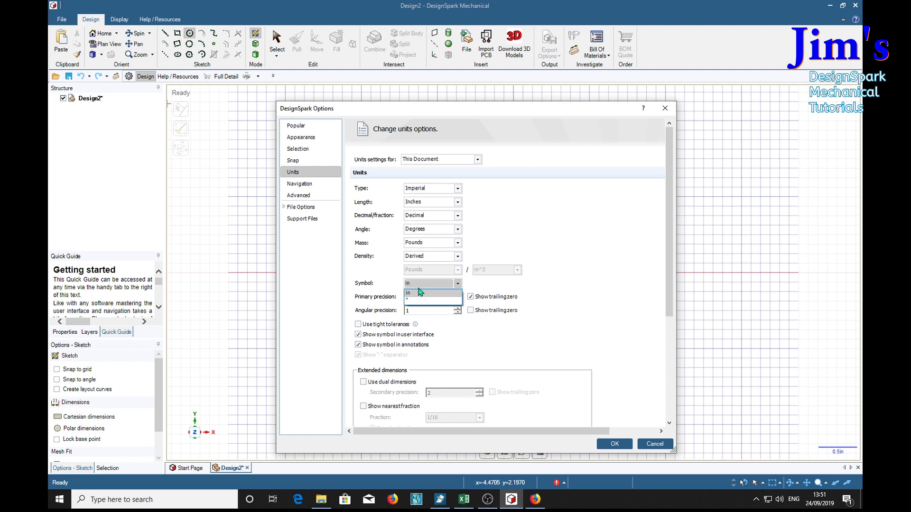
{"action": "left_click", "coordinate": [458, 284]}
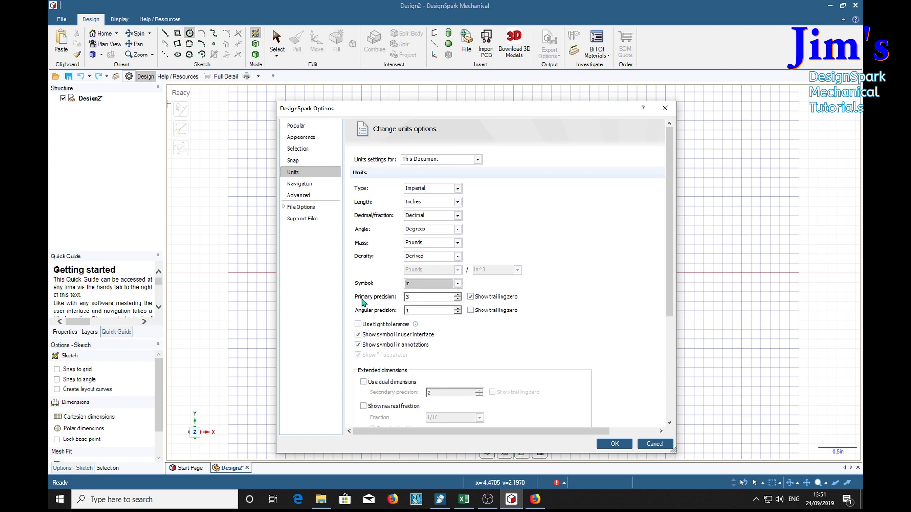
Set the primary precision to 5 and the angular precision to 2 with trailing zeros shown, and apply the options
{"action": "left_click", "coordinate": [458, 294]}
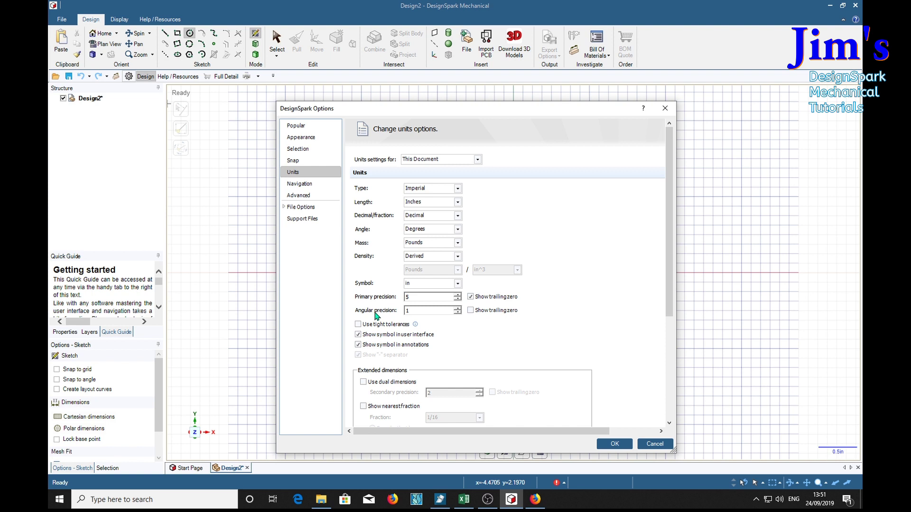
{"action": "left_click", "coordinate": [458, 310]}
{"action": "left_click", "coordinate": [470, 311]}
{"action": "left_click_drag", "start_coordinate": [667, 325], "coordinate": [679, 437]}
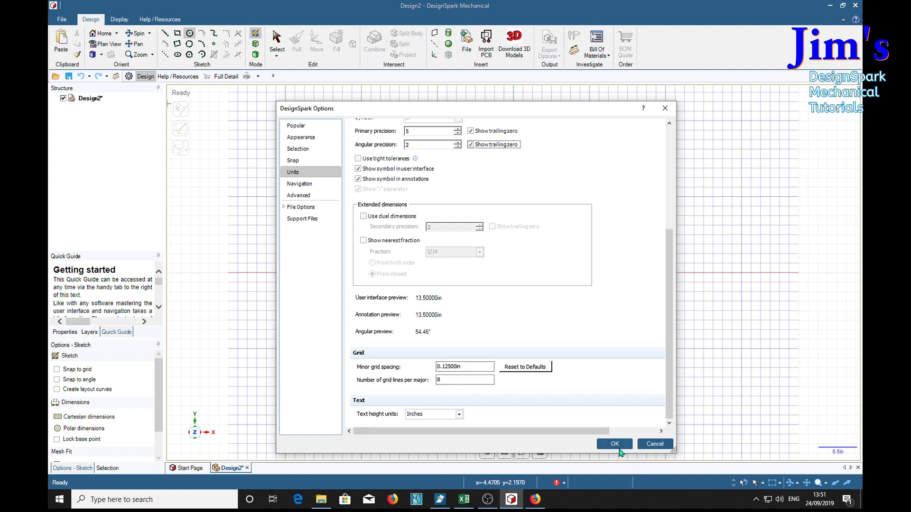
{"action": "left_click", "coordinate": [616, 445]}
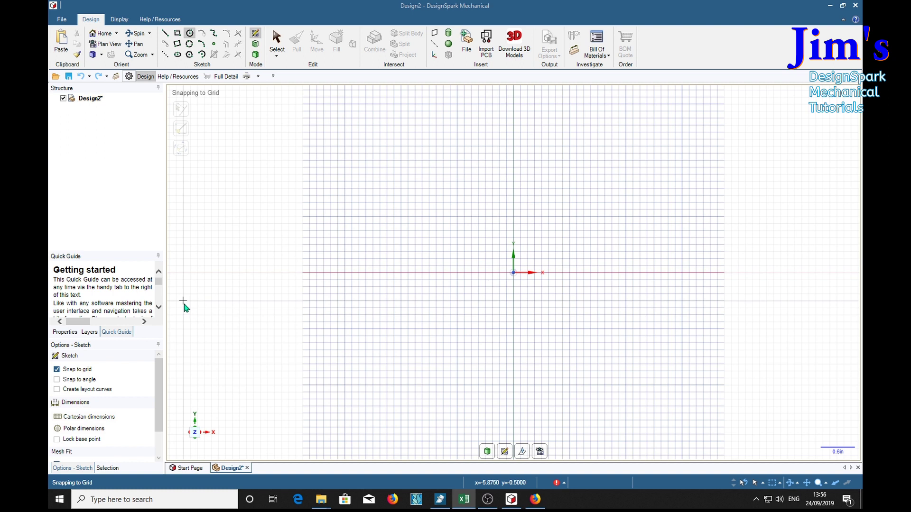
Sketch the pitch circle centred on the origin with a diameter of 1.25 in
{"action": "left_click", "coordinate": [514, 273]}
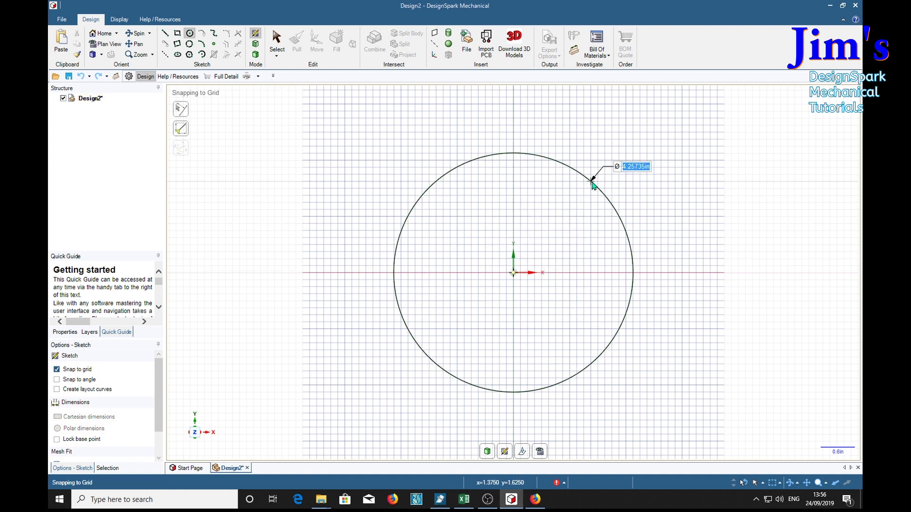
{"action": "type", "text": "1.25"}
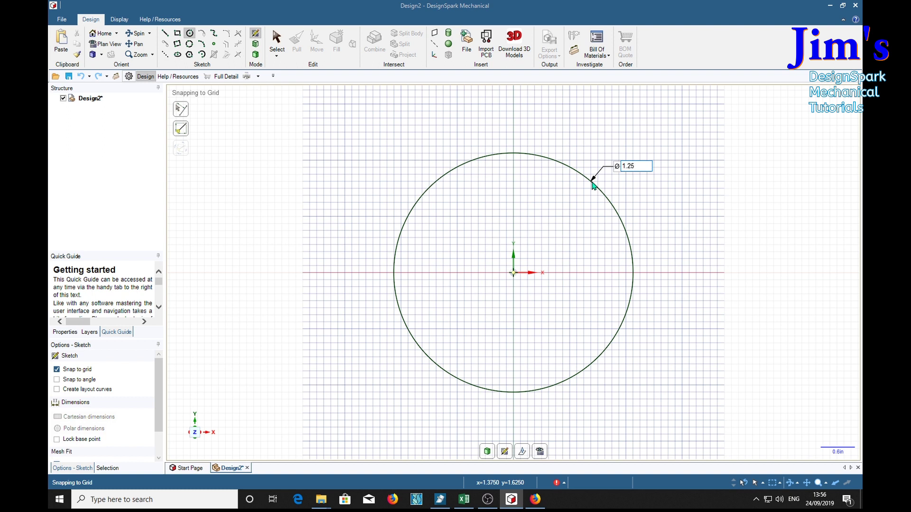
{"action": "key", "text": "Return"}
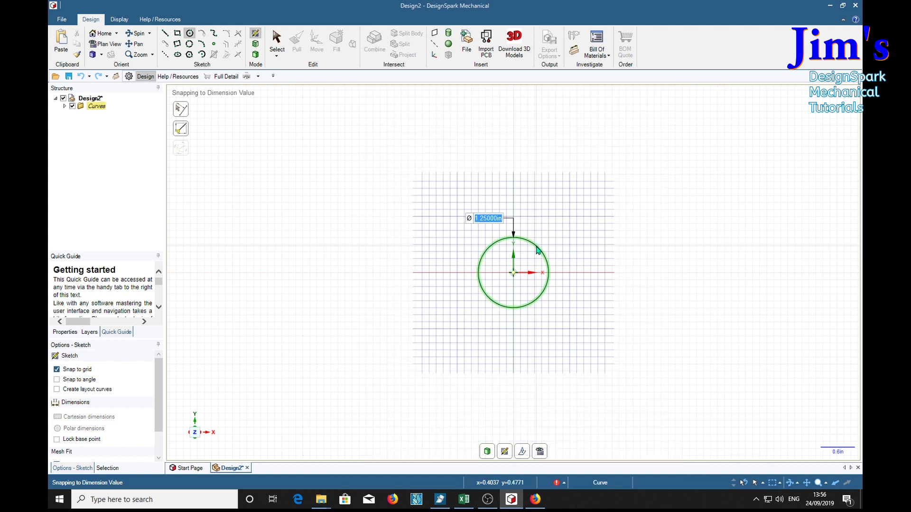
Sketch the outside circle concentric with the pitch circle at the origin, with a diameter of 1.375 in
{"action": "scroll", "coordinate": [511, 283], "scroll_direction": "up", "scroll_amount": 5}
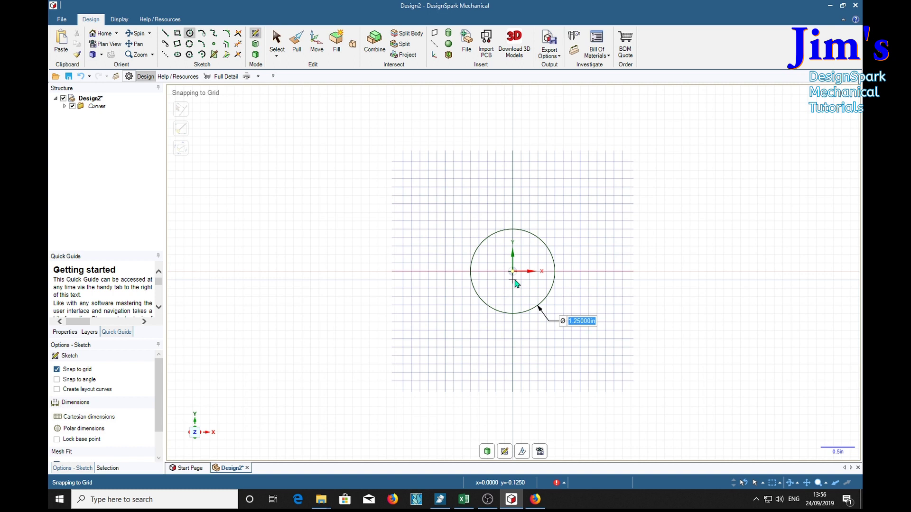
{"action": "scroll", "coordinate": [510, 283], "scroll_direction": "up", "scroll_amount": 3}
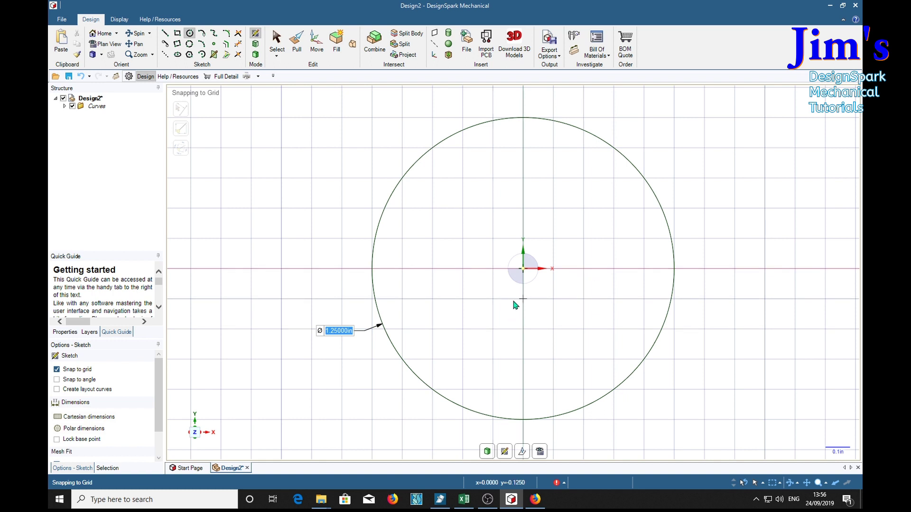
{"action": "left_click", "coordinate": [523, 269]}
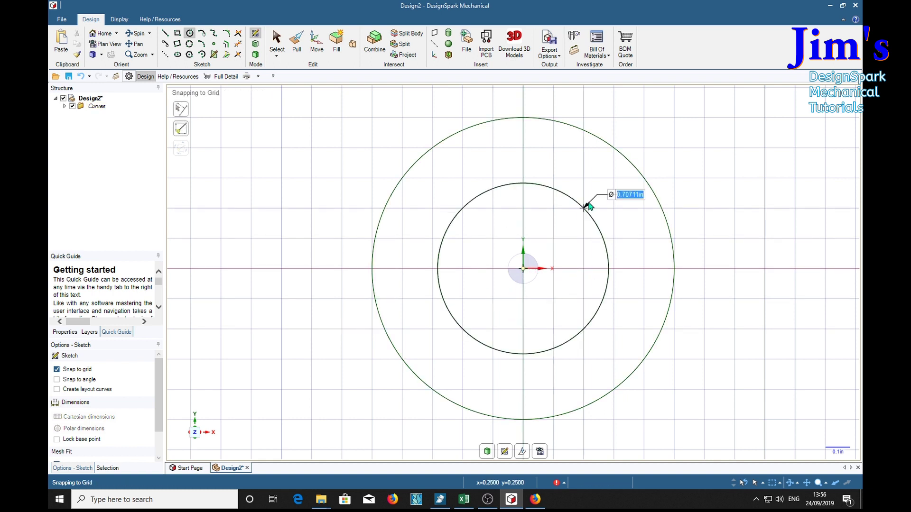
{"action": "type", "text": "1.375"}
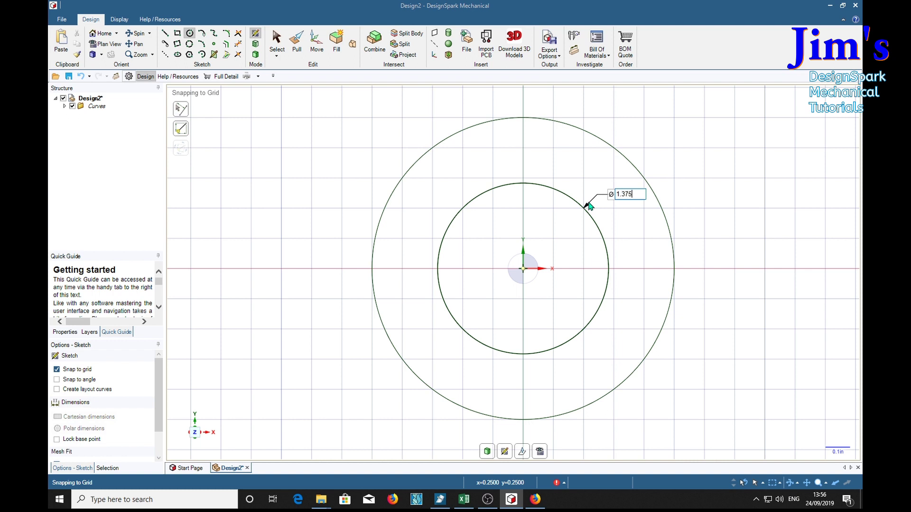
{"action": "key", "text": "Return"}
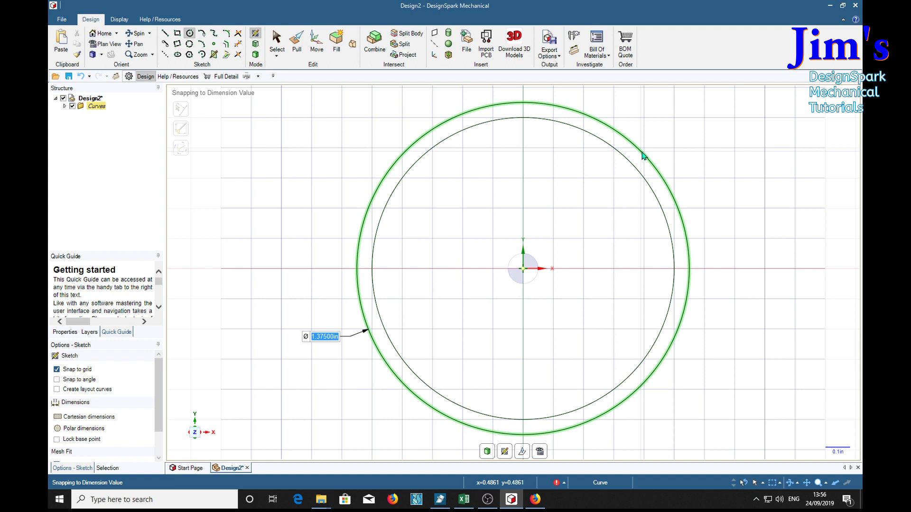
{"action": "left_click", "coordinate": [642, 156]}
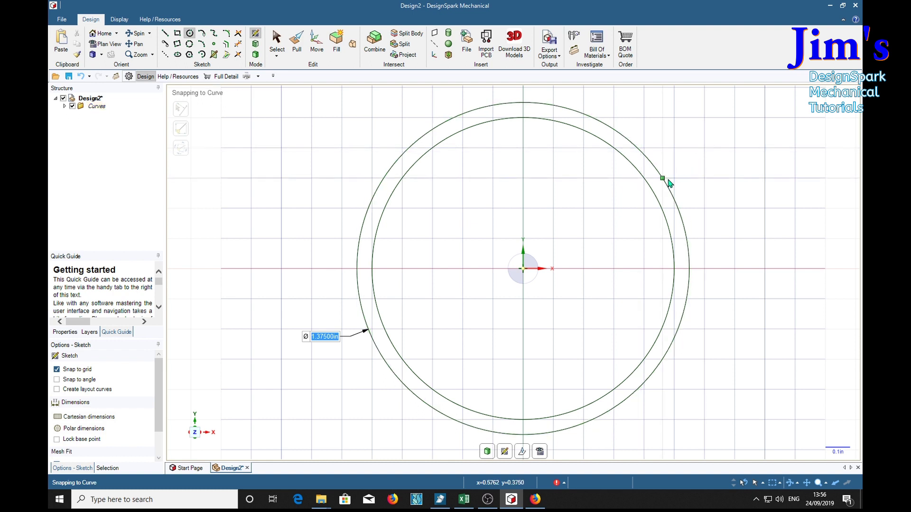
Sketch the base circle concentric with the others at the origin, with a diameter of 1.2102 in
{"action": "left_click", "coordinate": [524, 269]}
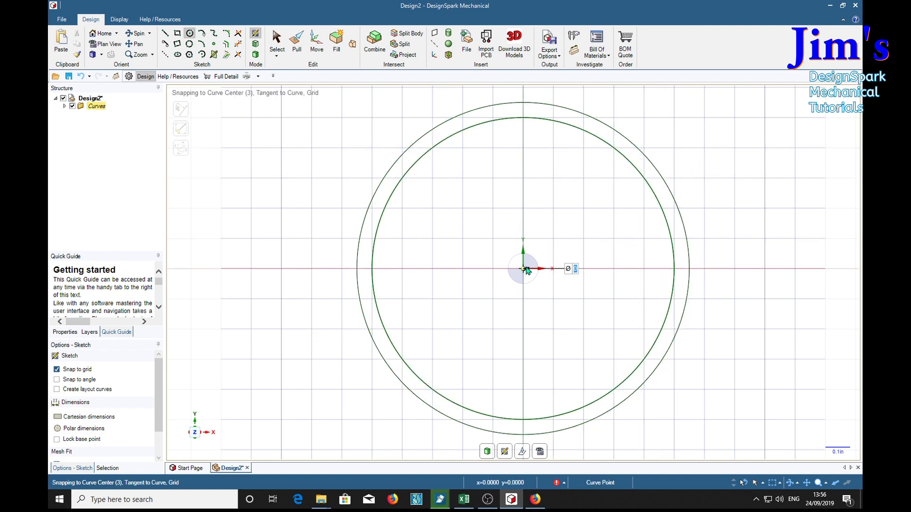
{"action": "type", "text": "1.21"}
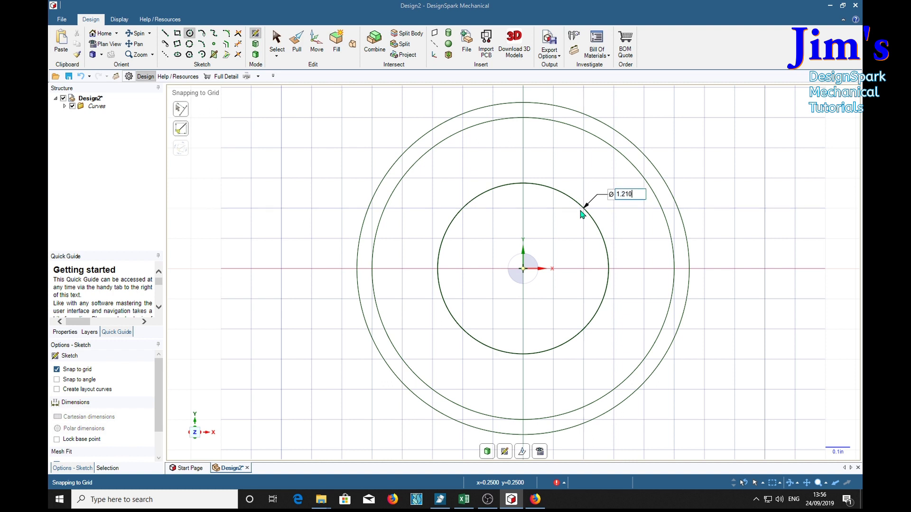
{"action": "type", "text": "02"}
{"action": "key", "text": "Return"}
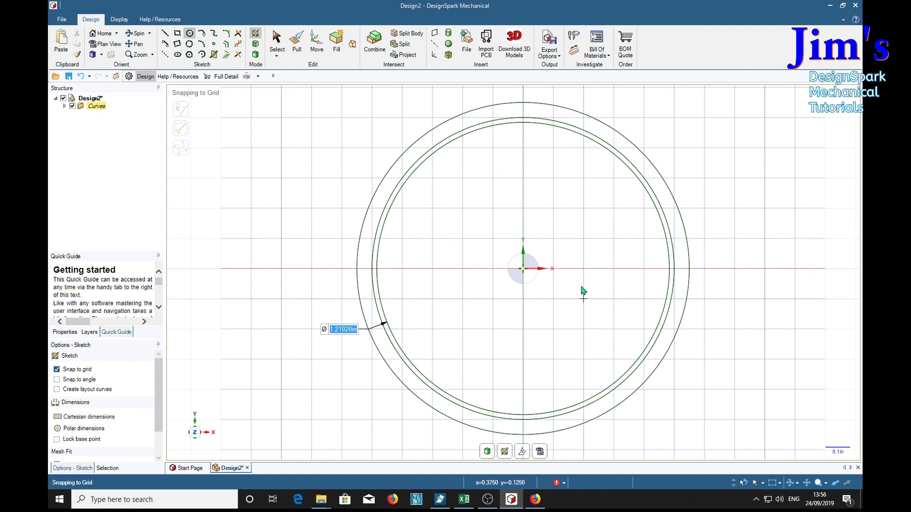
Sketch the root circle centred on the origin with a diameter of 1.1054 in
{"action": "left_click", "coordinate": [522, 269]}
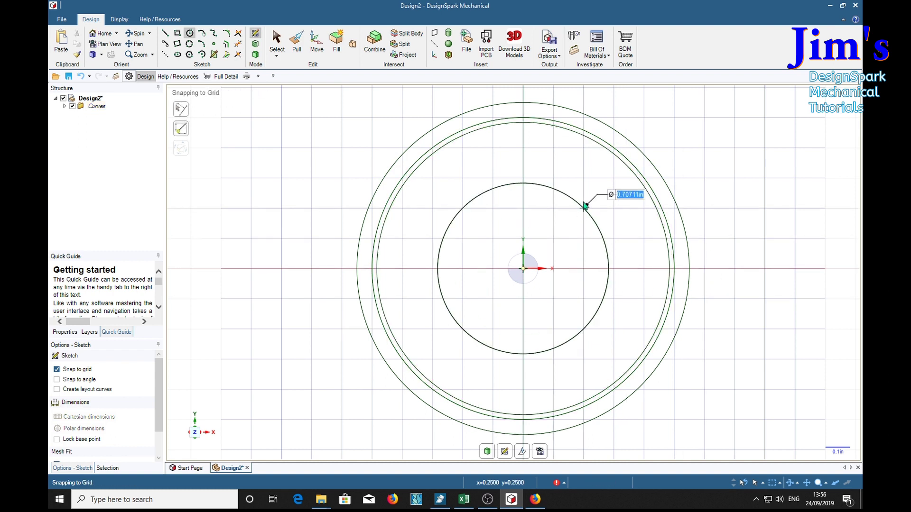
{"action": "type", "text": "1"}
{"action": "key", "text": "Return"}
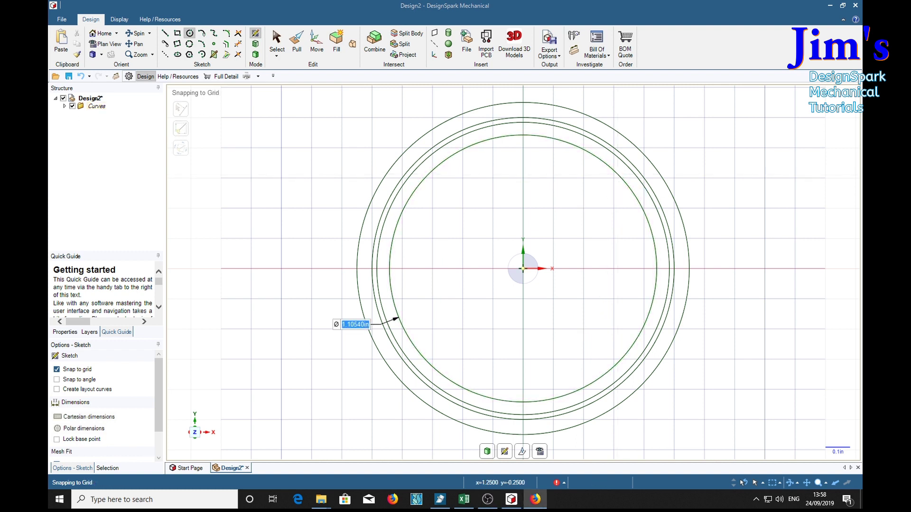
Check the gear article in Firefox and sketch a horizontal line from the origin to the base circle along the negative X axis
{"action": "left_click", "coordinate": [535, 499]}
{"action": "mouse_move", "coordinate": [701, 18]}
{"action": "left_mouse_down"}
{"action": "mouse_move", "coordinate": [524, 18]}
{"action": "mouse_move", "coordinate": [463, 45]}
{"action": "mouse_move", "coordinate": [424, 42]}
{"action": "mouse_move", "coordinate": [457, 52]}
{"action": "left_mouse_up"}
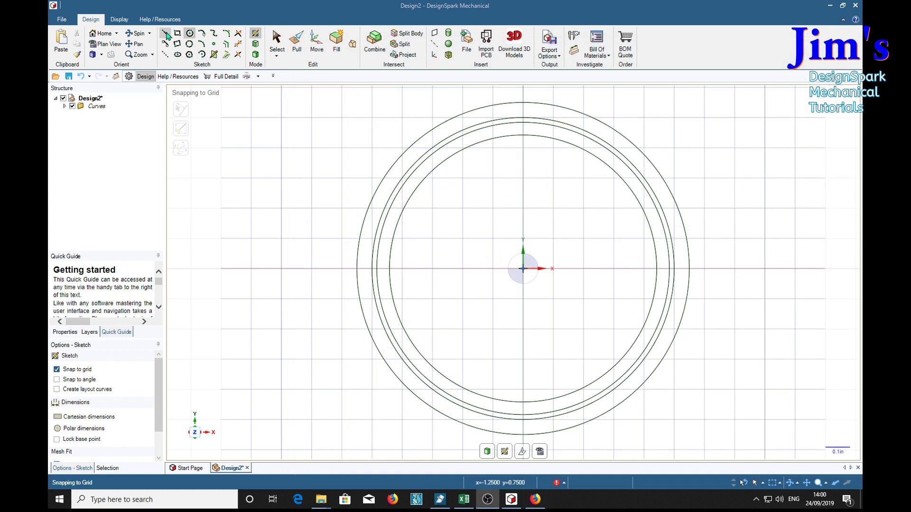
{"action": "key", "text": "l"}
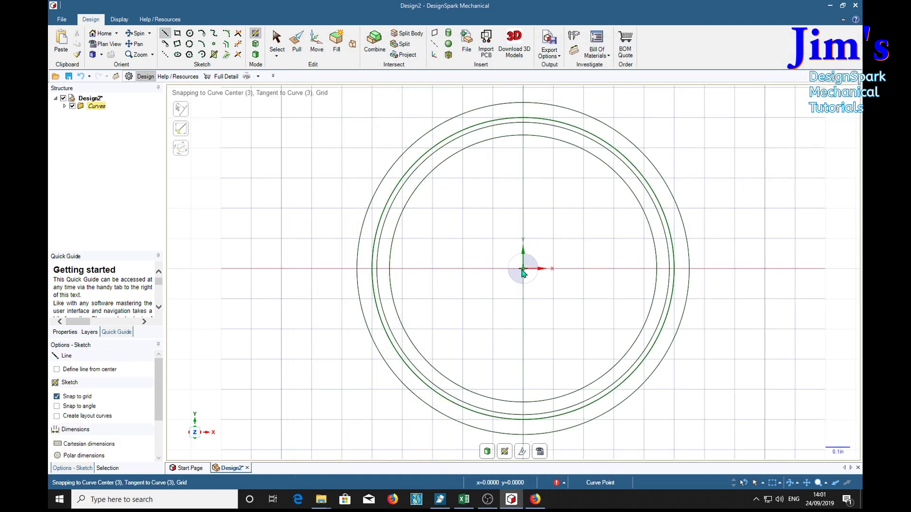
{"action": "left_click", "coordinate": [523, 269]}
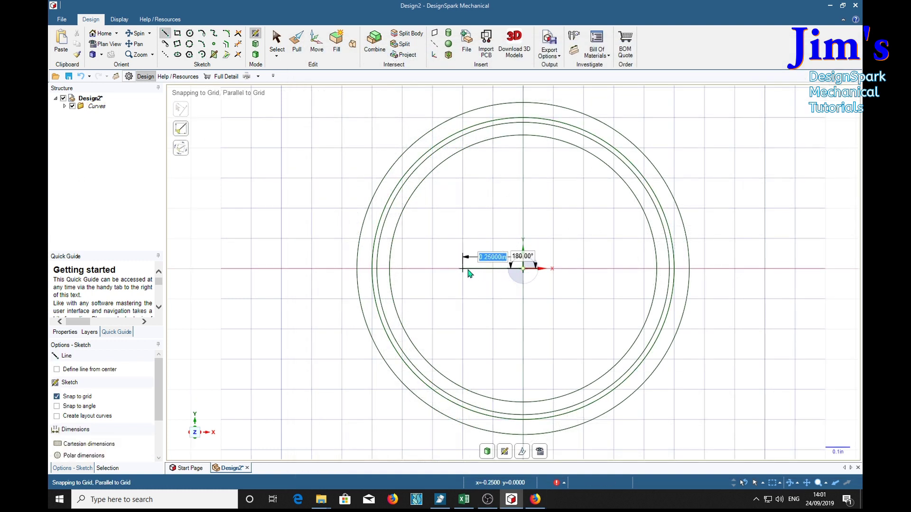
{"action": "left_click", "coordinate": [377, 269]}
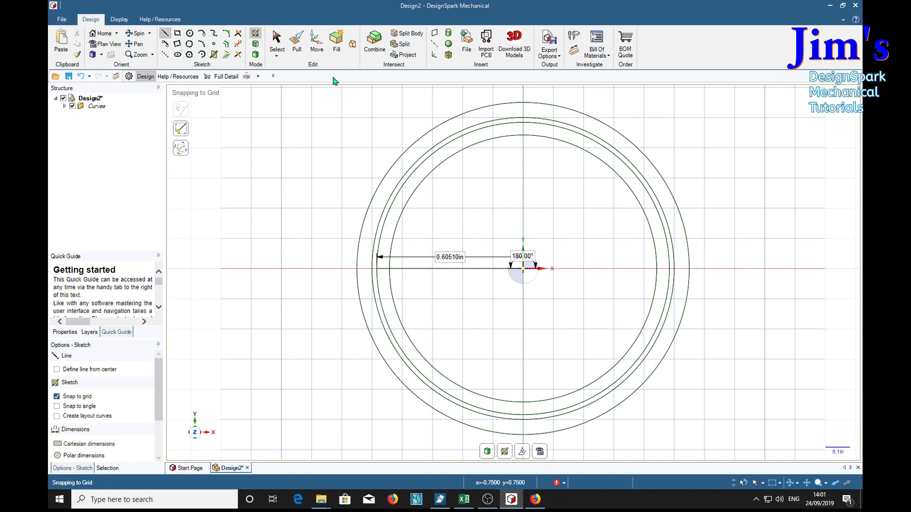
Set up the Move tool on the horizontal line with its anchor at the origin and pattern creation enabled
{"action": "left_click", "coordinate": [277, 41]}
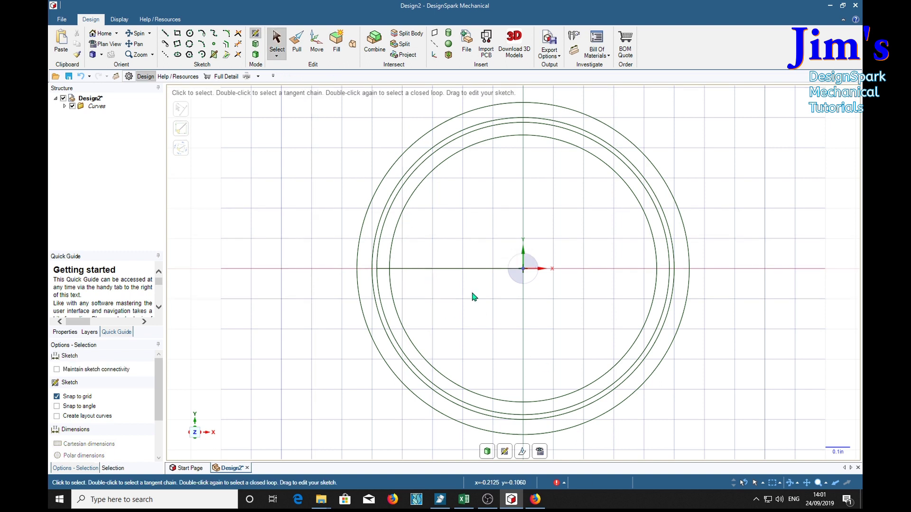
{"action": "left_click", "coordinate": [448, 268]}
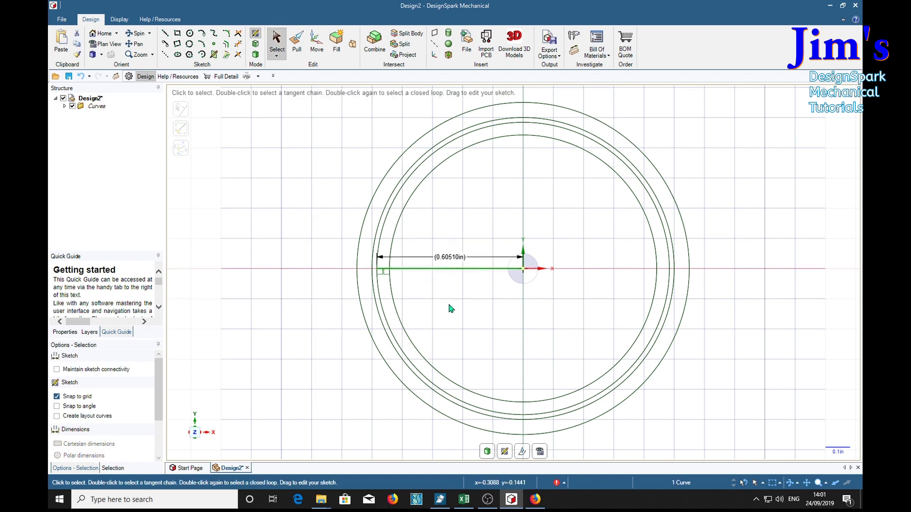
{"action": "left_click", "coordinate": [317, 47]}
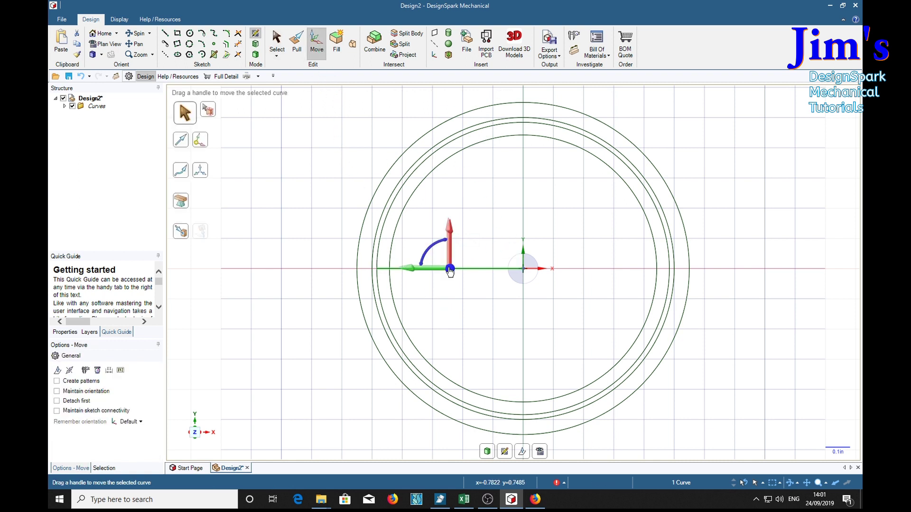
{"action": "left_click_drag", "start_coordinate": [450, 269], "coordinate": [512, 273]}
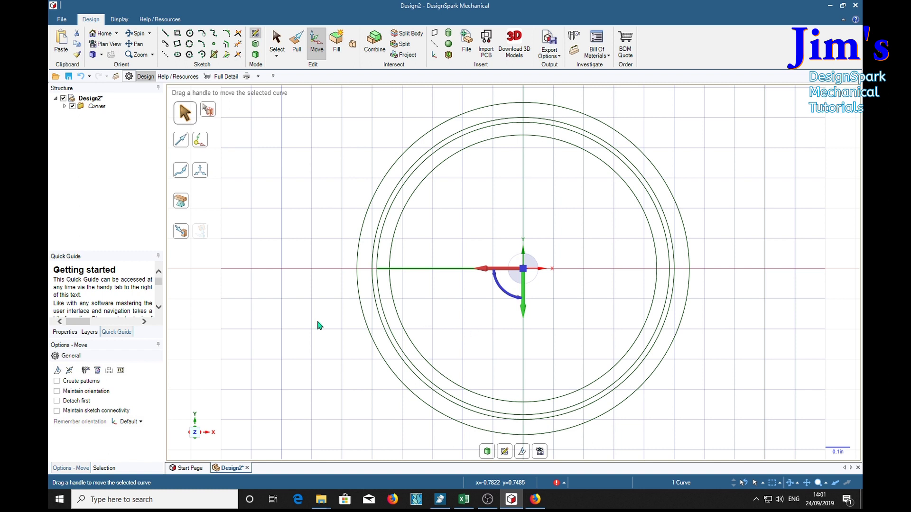
{"action": "left_click", "coordinate": [59, 382]}
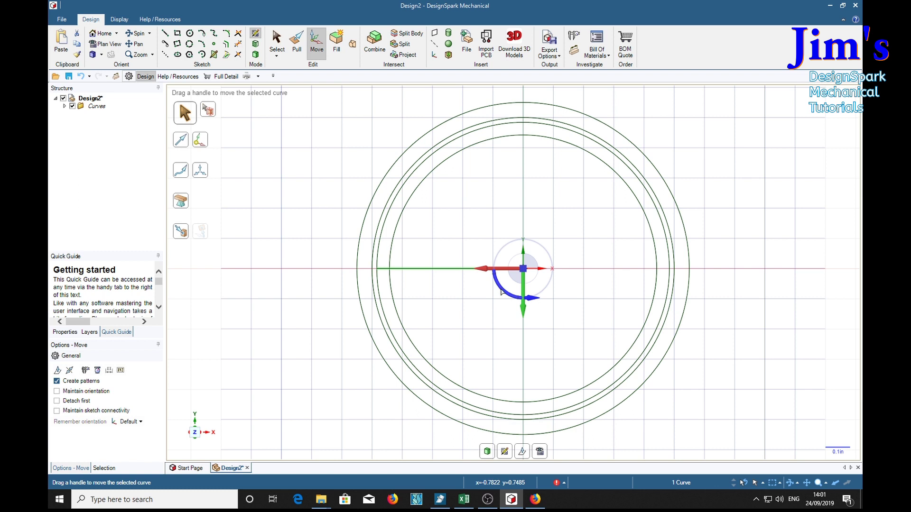
Pattern the line counterclockwise about the origin as 15 lines spanning 40.40° in total, and clear the selection
{"action": "left_click_drag", "start_coordinate": [502, 292], "coordinate": [516, 299]}
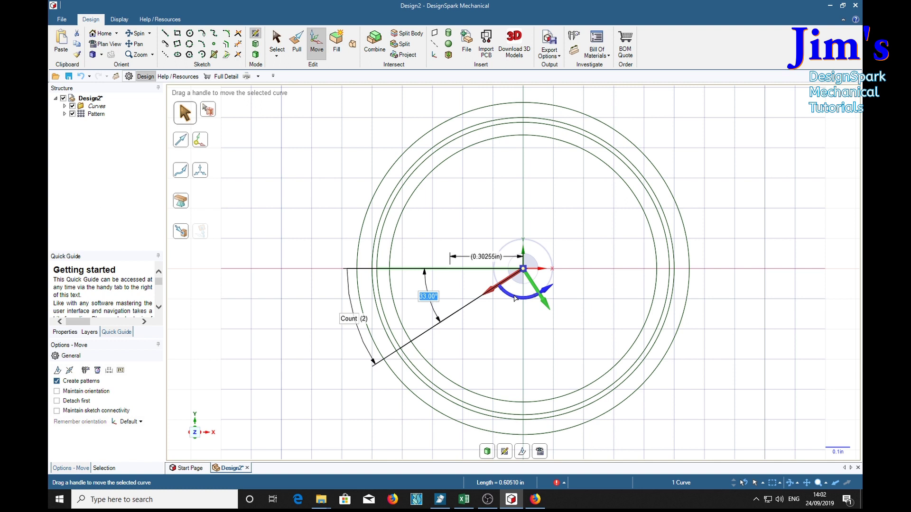
{"action": "type", "text": "4"}
{"action": "type", "text": "0.4"}
{"action": "key", "text": "Return"}
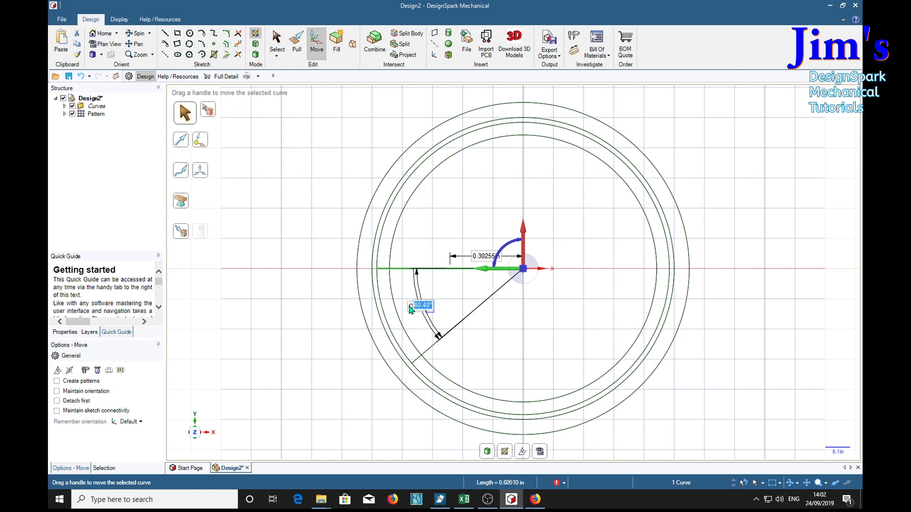
{"action": "type", "text": "40.42"}
{"action": "key", "text": "Return"}
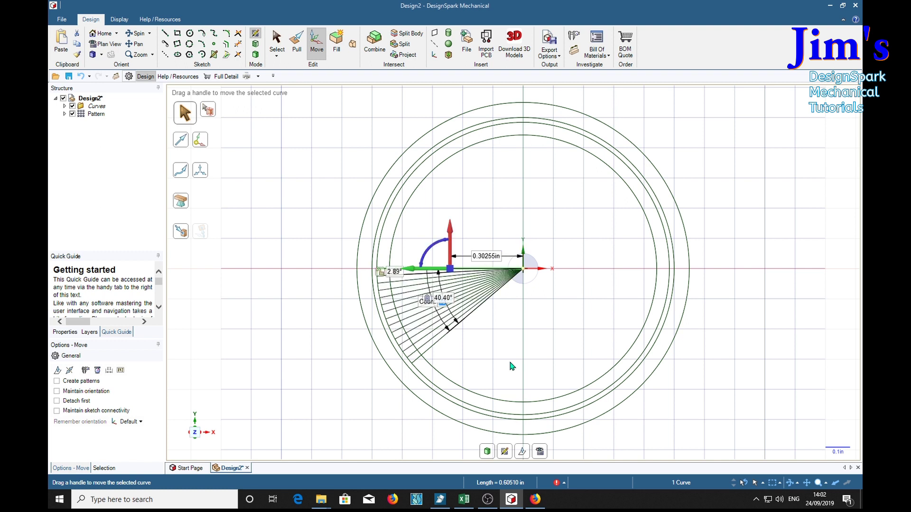
{"action": "scroll", "coordinate": [427, 302], "scroll_direction": "up", "scroll_amount": 4}
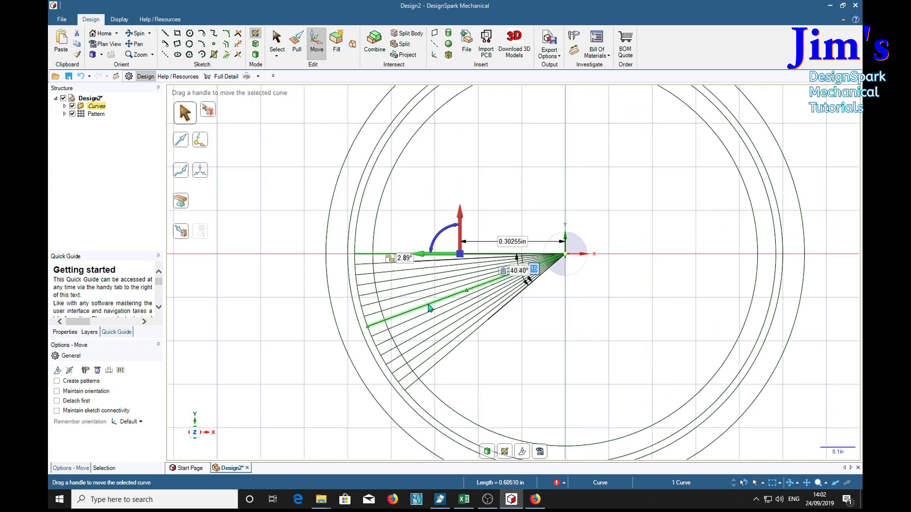
{"action": "left_click", "coordinate": [277, 45]}
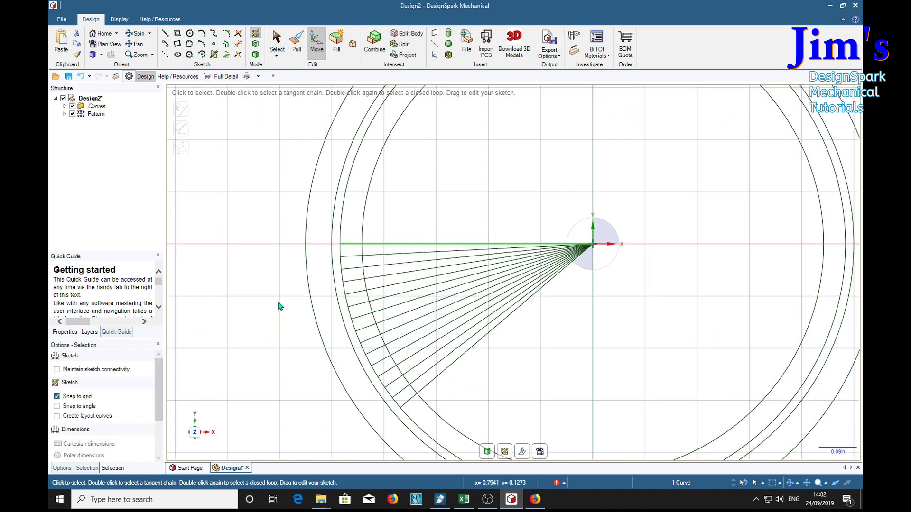
{"action": "left_click", "coordinate": [279, 311]}
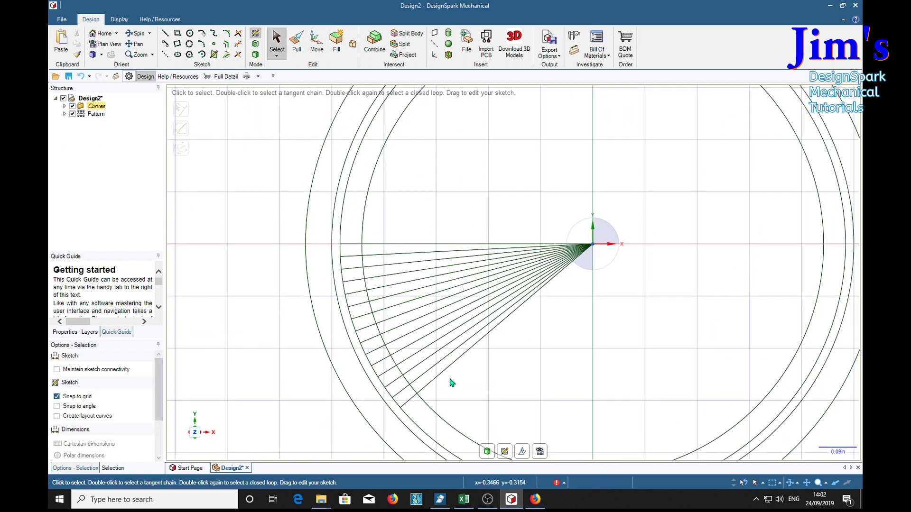